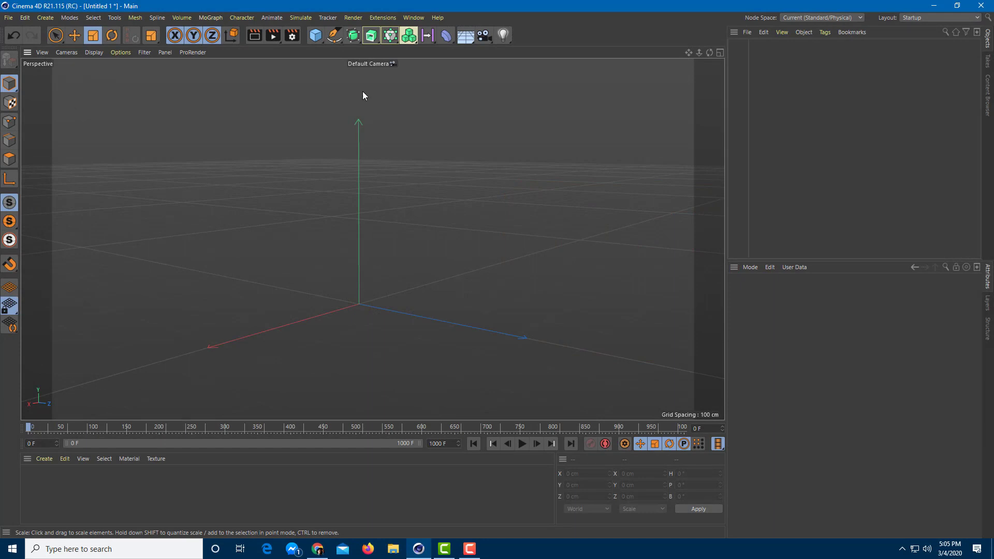
# Add a particle emitter to the empty scene
pyautogui.click(301, 18)
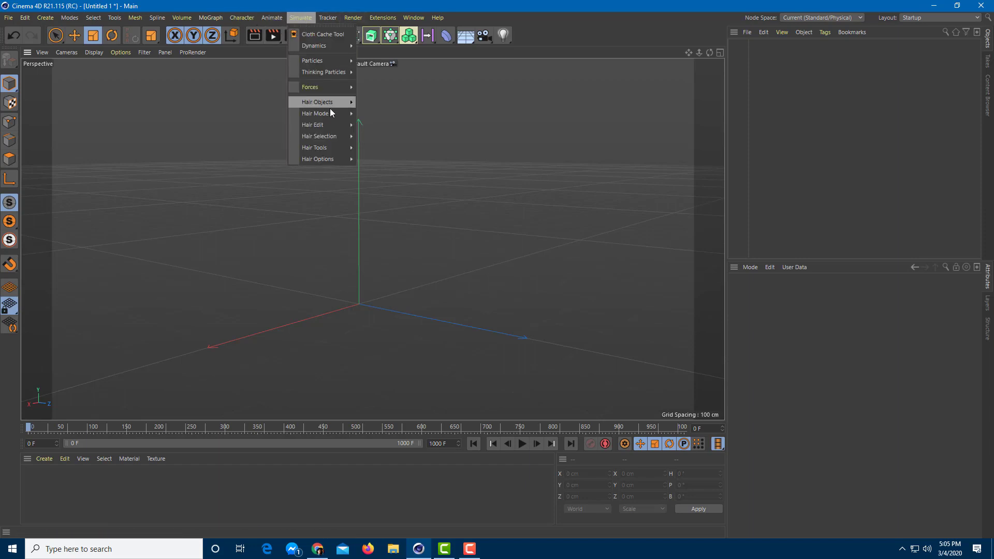
pyautogui.moveTo(336, 61)
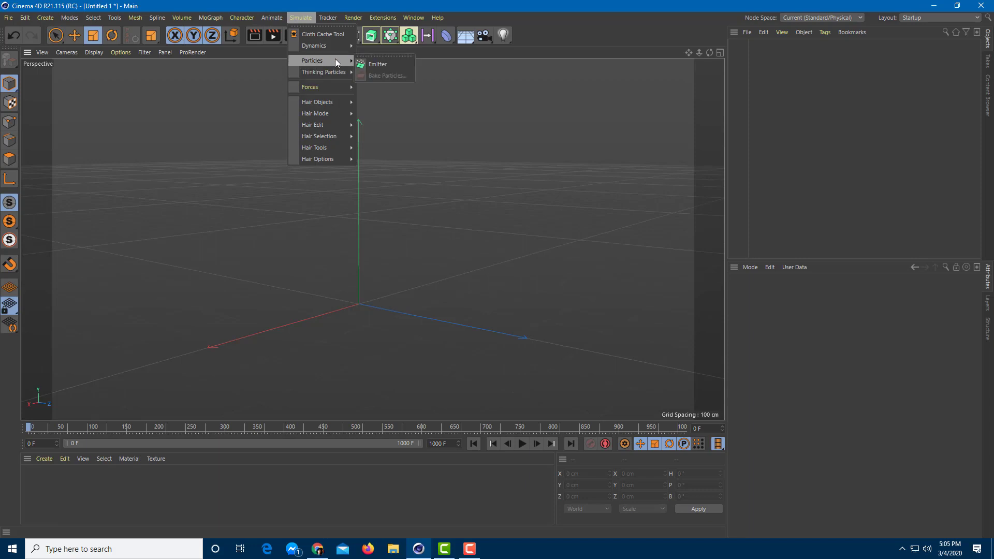
pyautogui.click(392, 64)
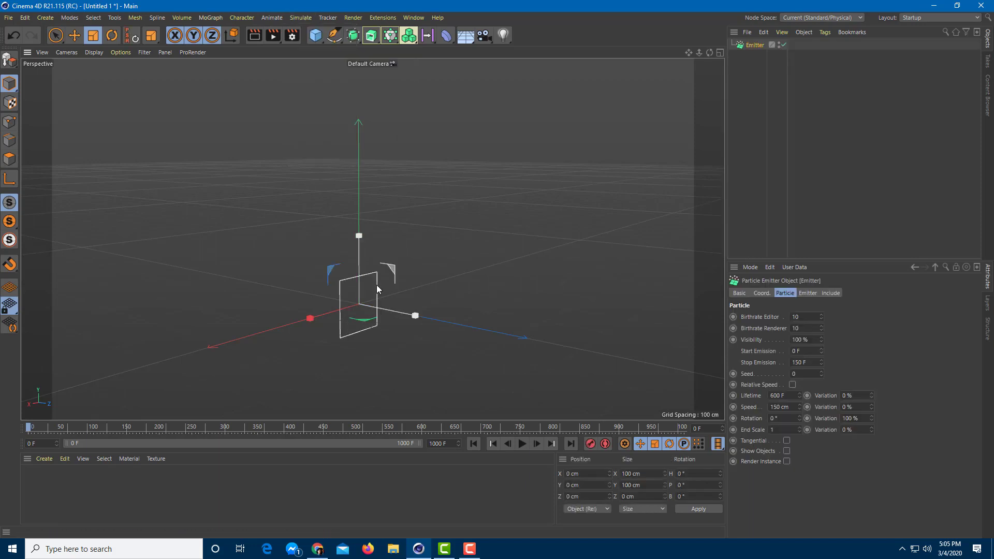
# Tilt the emitter to a pitch of about 24° and move it to about Y 208 cm and Z -94 cm
pyautogui.click(111, 35)
pyautogui.moveTo(379, 280); pyautogui.dragTo(316, 166)
pyautogui.click(74, 35)
pyautogui.moveTo(168, 421); pyautogui.dragTo(167, 424)
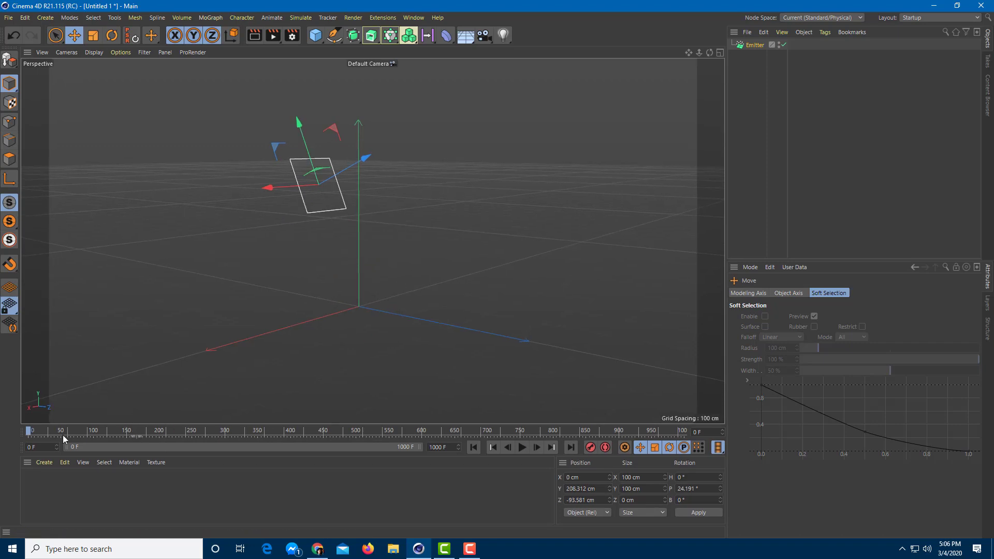
# Play the particle emission, view it from the side, and return the timeline to frame 0
pyautogui.press('F8')
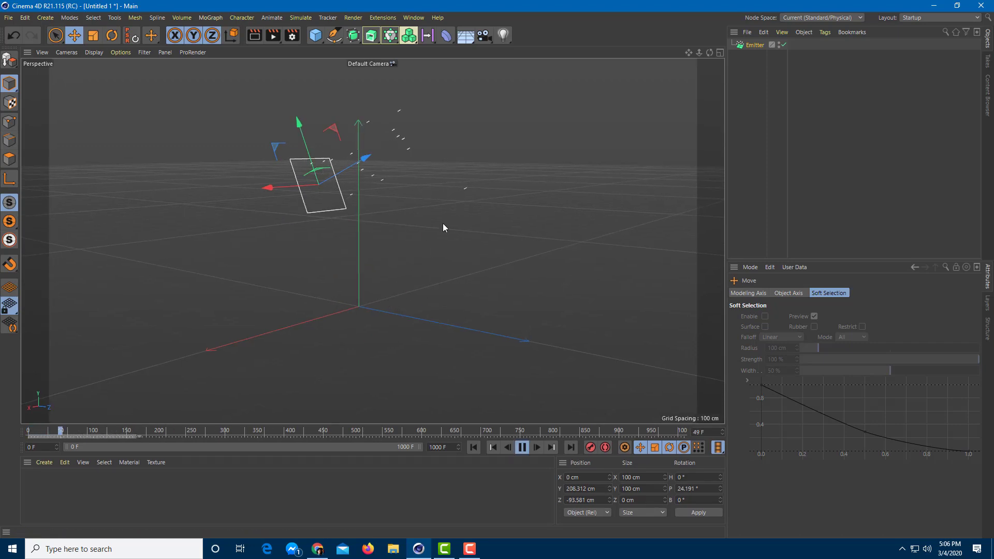
pyautogui.keyDown('alt'); pyautogui.moveTo(437, 246); pyautogui.dragTo(508, 240); pyautogui.keyUp('alt')
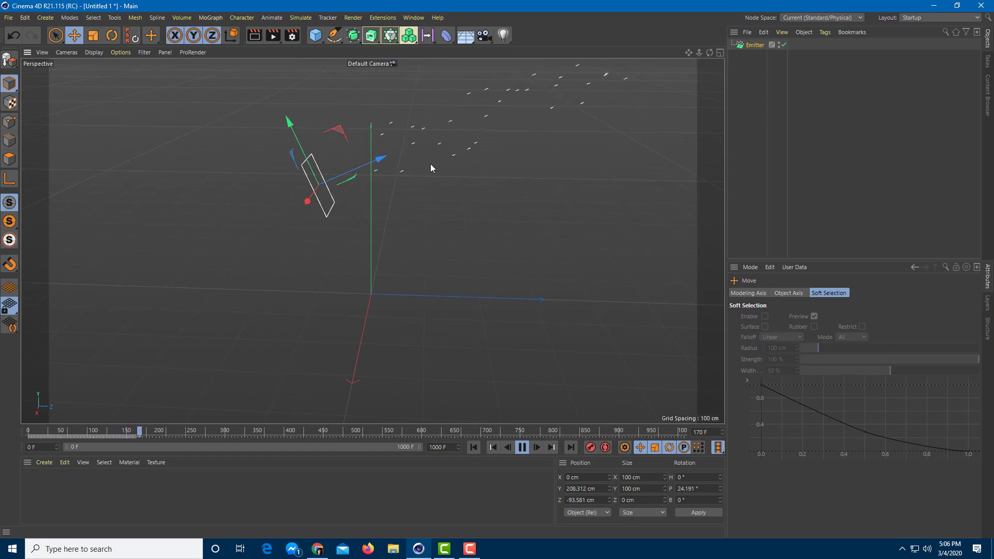
pyautogui.press('9')
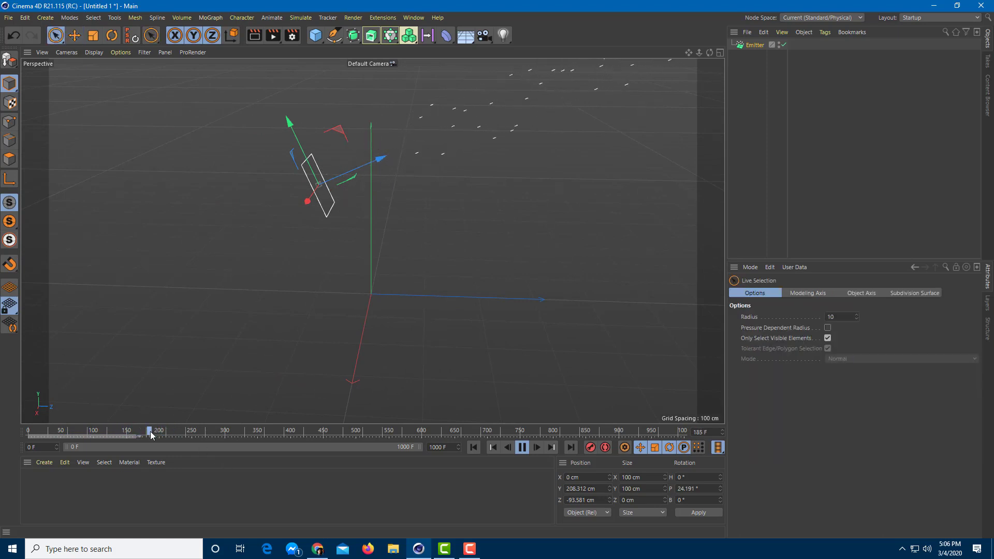
pyautogui.moveTo(151, 431); pyautogui.dragTo(2, 416)
# Set the emitter's Stop Emission to 1000 F and play the animation to check the particle stream
pyautogui.click(755, 47)
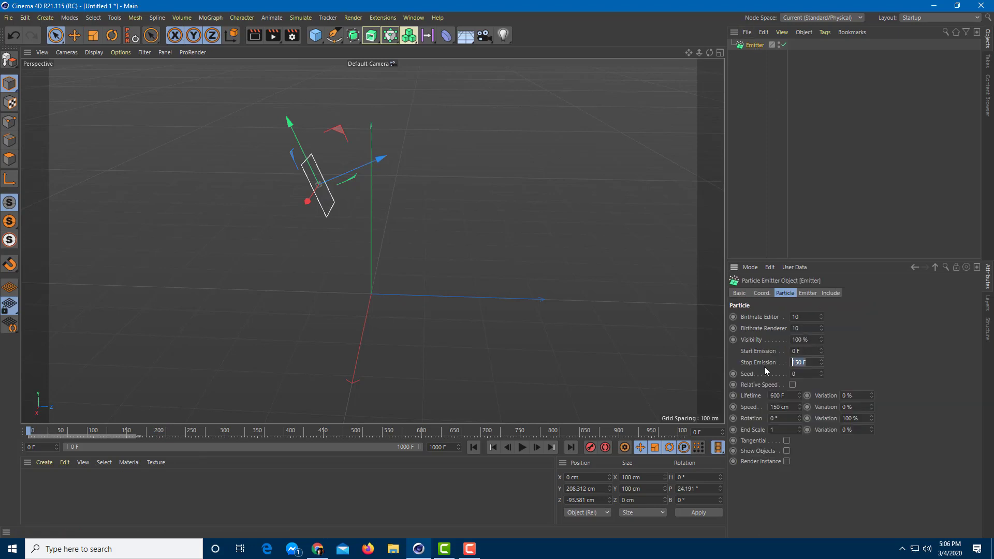
pyautogui.write('1000')
pyautogui.click(521, 448)
pyautogui.keyDown('alt'); pyautogui.moveTo(531, 158); pyautogui.dragTo(517, 211, button='middle'); pyautogui.keyUp('alt')
pyautogui.keyDown('alt'); pyautogui.moveTo(518, 211); pyautogui.dragTo(542, 201); pyautogui.keyUp('alt')
pyautogui.press('e')
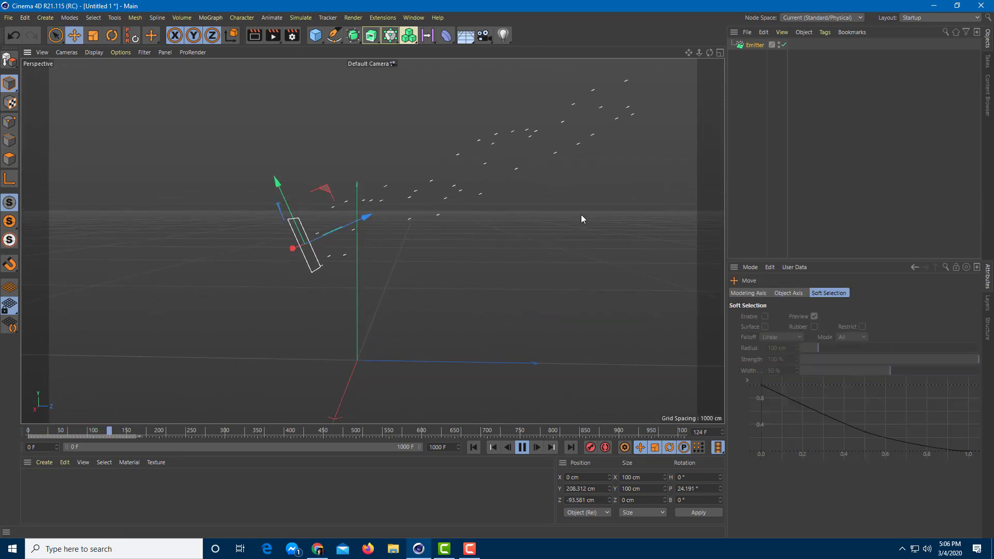
pyautogui.press('9')
pyautogui.press('e')
pyautogui.click(759, 46)
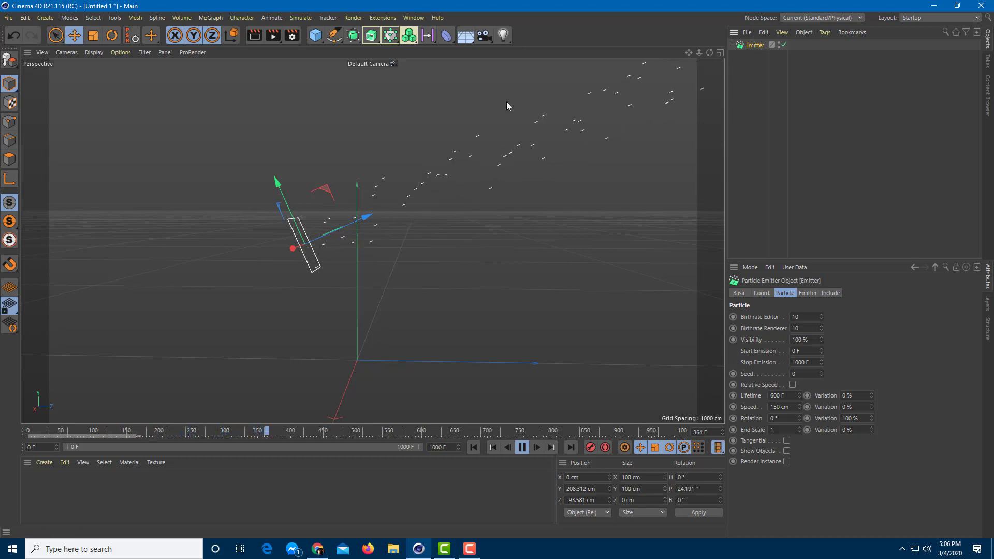
# Add a Gravity force to the scene so it acts on the emitted particles
pyautogui.click(302, 18)
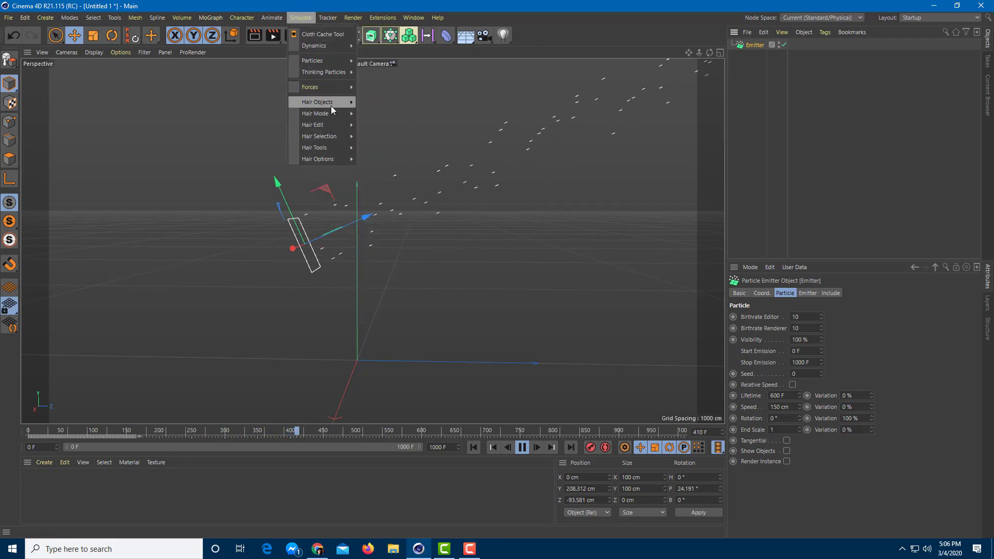
pyautogui.moveTo(331, 91)
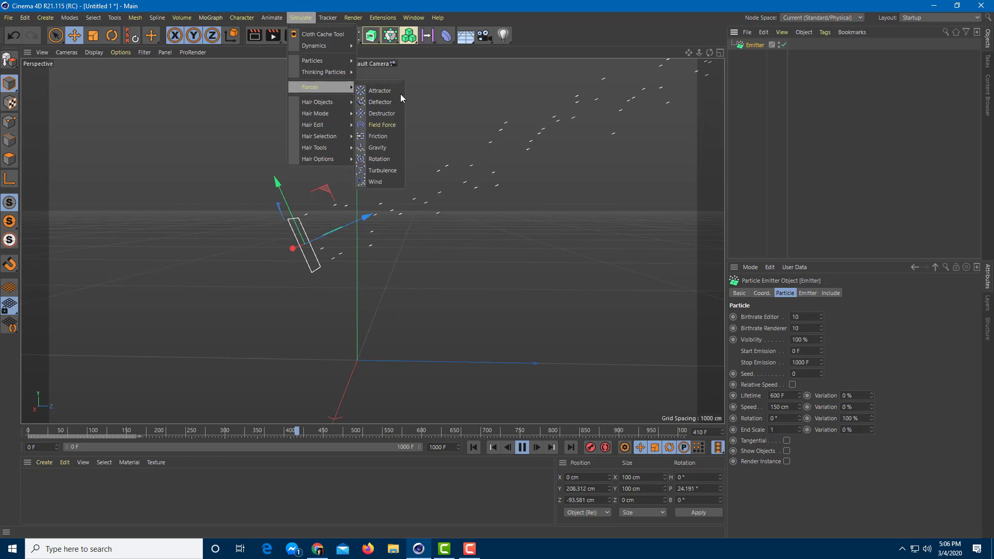
pyautogui.click(384, 149)
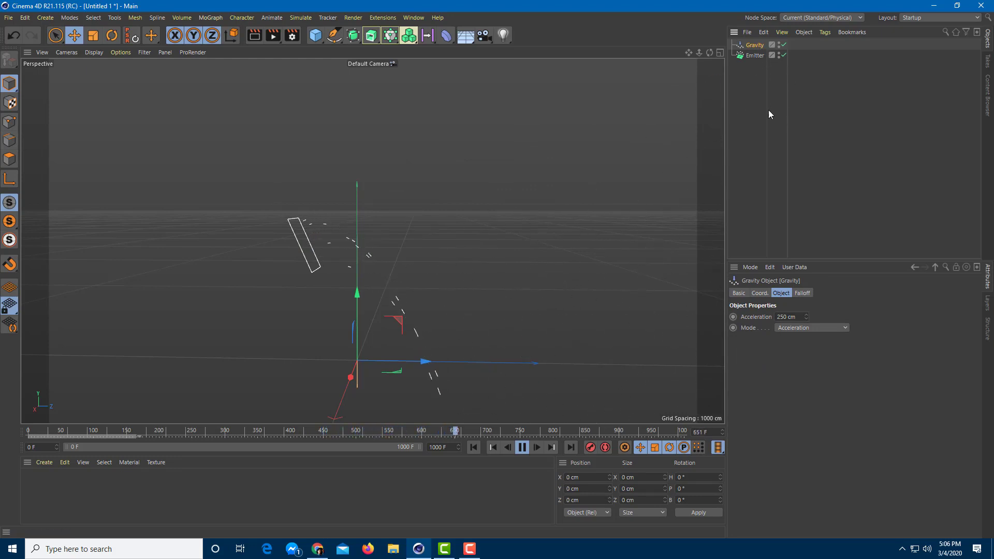
pyautogui.click(754, 55)
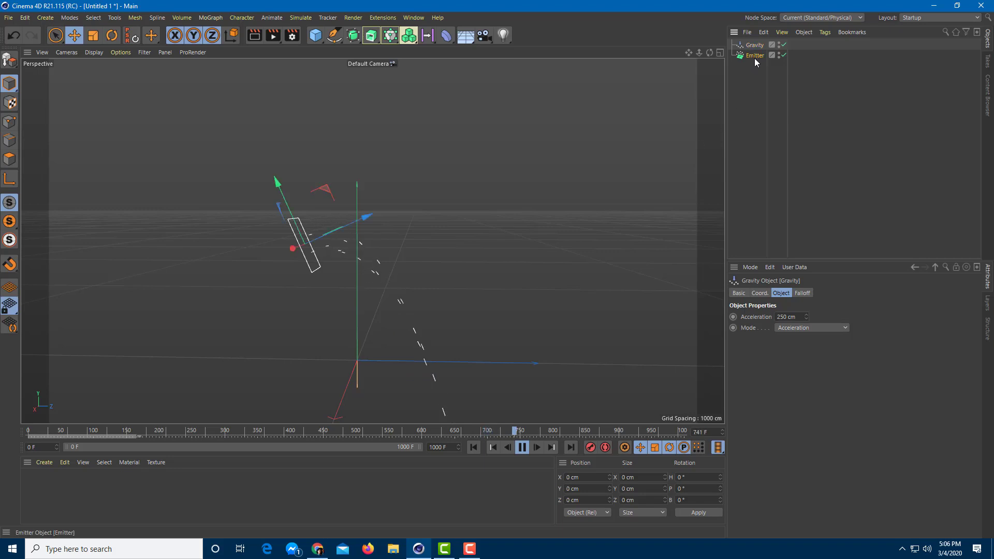
# Add a cube and scale it down uniformly to about 28 cm per side
pyautogui.click(319, 40)
pyautogui.click(403, 53)
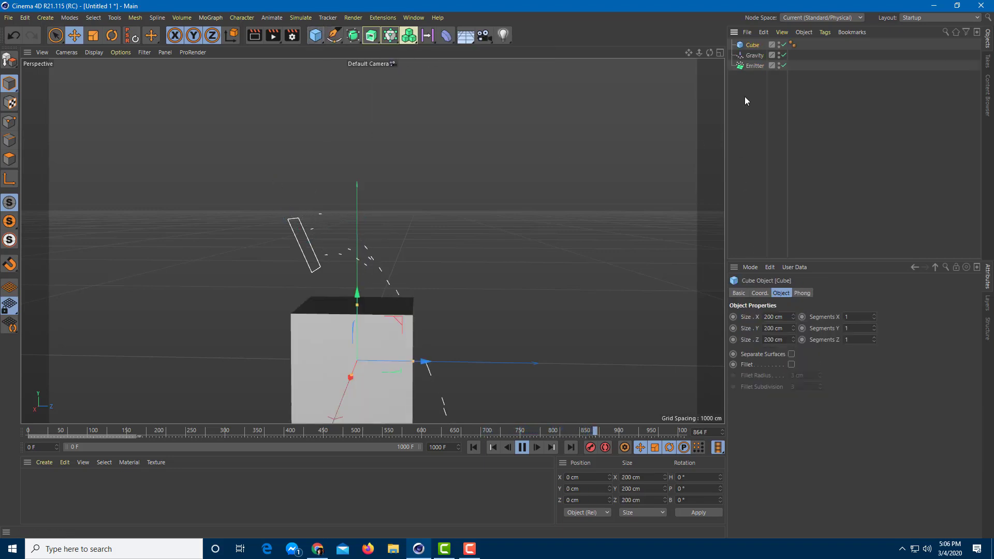
pyautogui.click(93, 35)
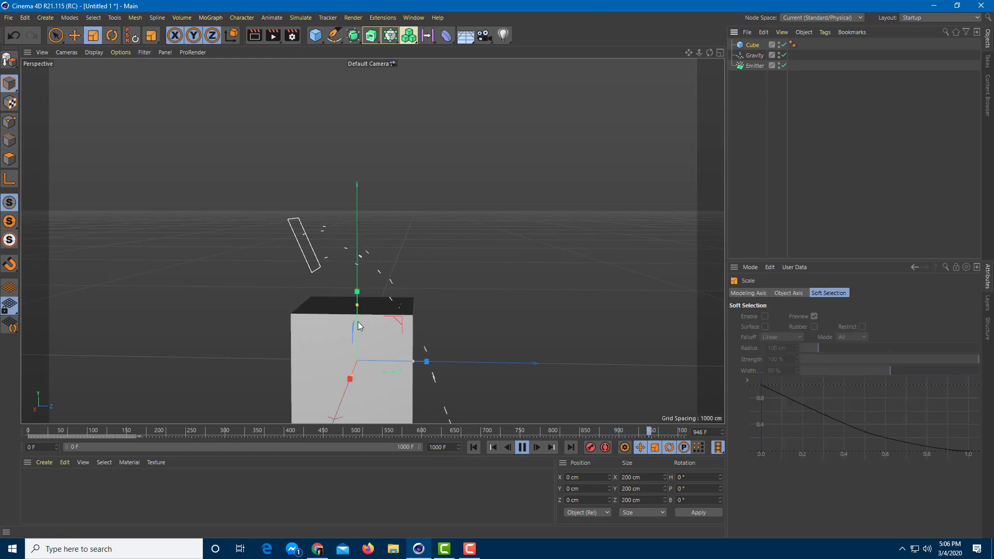
pyautogui.moveTo(356, 296); pyautogui.dragTo(361, 352)
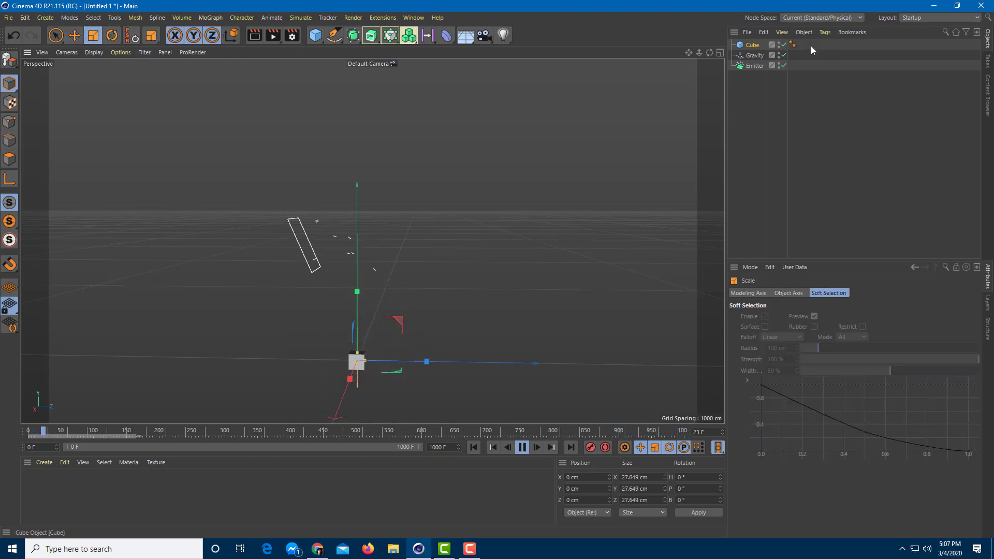
# Make the cube a child of the emitter and enable the emitter's Show Objects option
pyautogui.moveTo(757, 66); pyautogui.dragTo(754, 64)
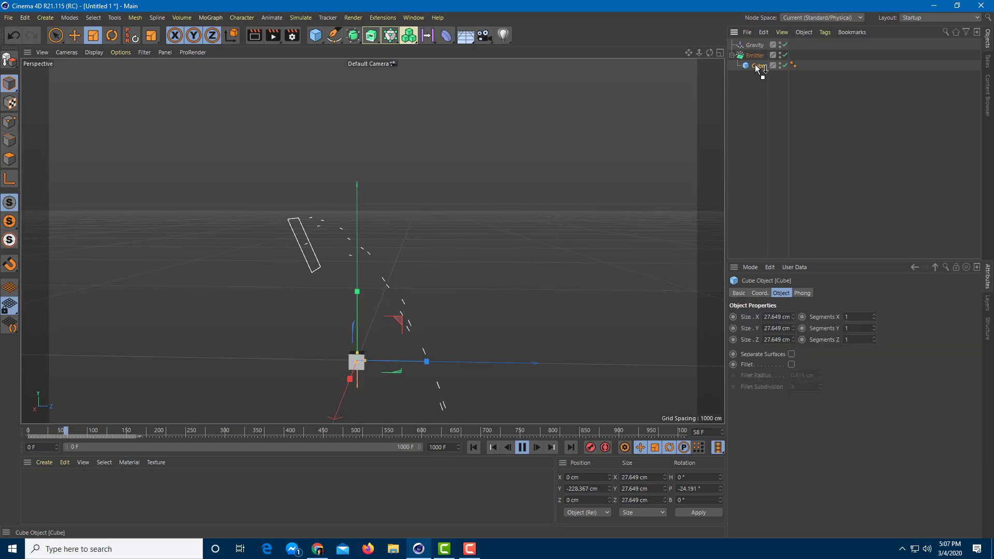
pyautogui.click(755, 56)
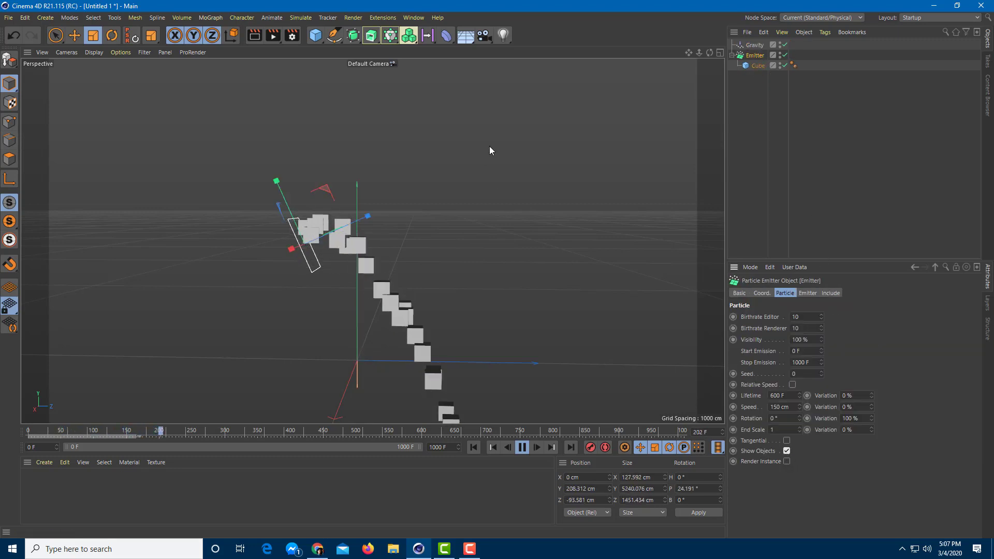
pyautogui.keyDown('alt'); pyautogui.moveTo(530, 289); pyautogui.dragTo(502, 222); pyautogui.keyUp('alt')
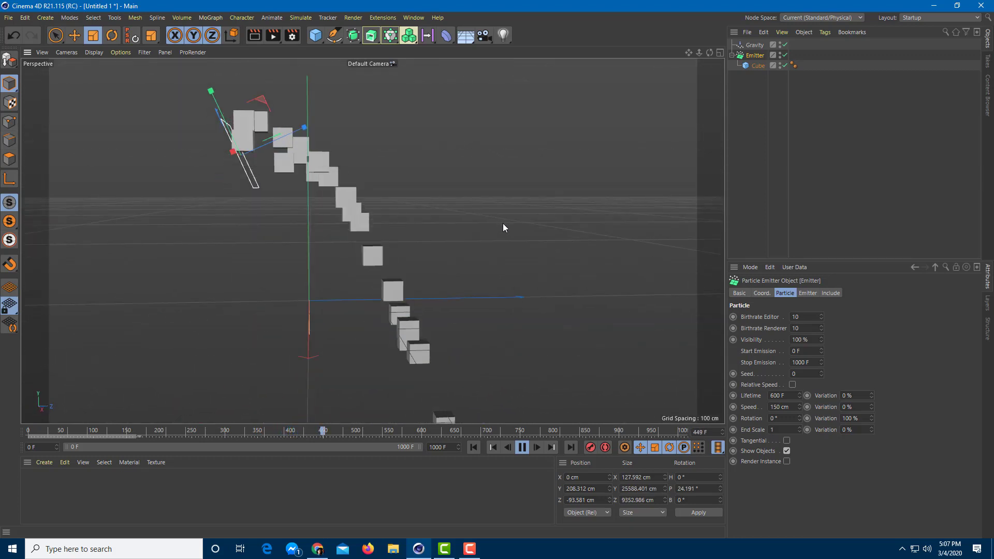
# Set the Gravity object's acceleration to 100 cm while the simulation plays
pyautogui.click(752, 46)
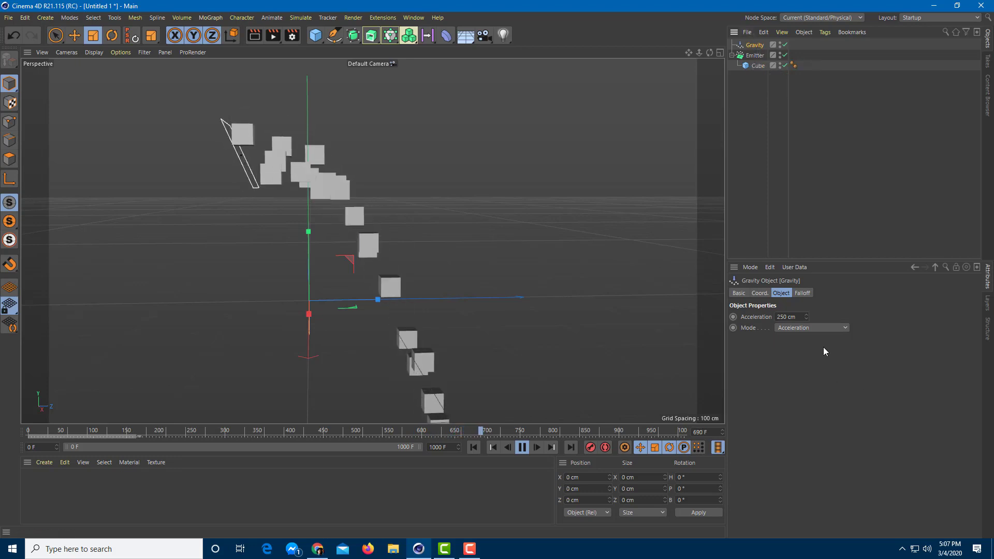
pyautogui.moveTo(806, 316); pyautogui.dragTo(772, 320)
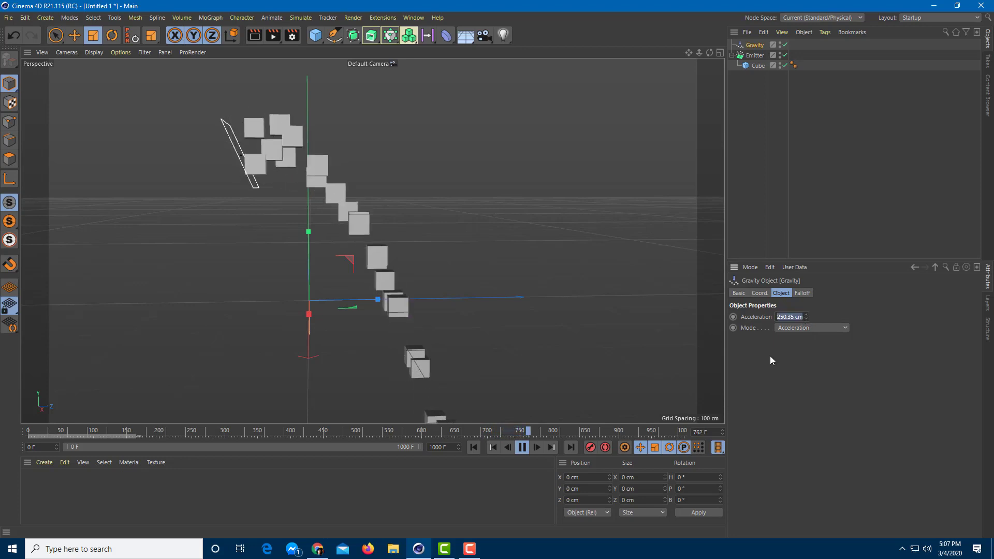
pyautogui.write('100')
pyautogui.press('Return')
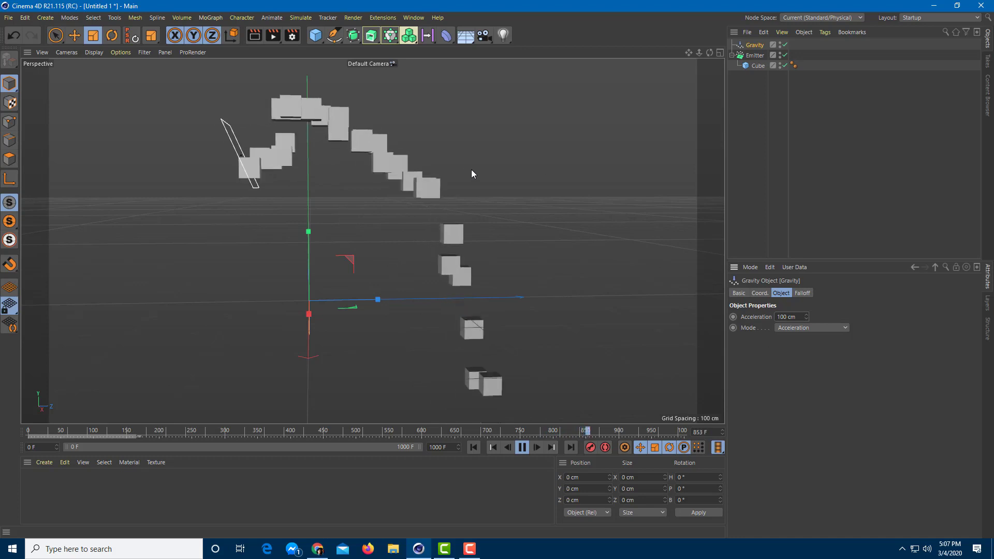
# Reduce the Gravity object's acceleration to 30 cm
pyautogui.keyDown('alt'); pyautogui.moveTo(492, 185); pyautogui.dragTo(452, 207, button='middle'); pyautogui.keyUp('alt')
pyautogui.moveTo(798, 317); pyautogui.dragTo(762, 319)
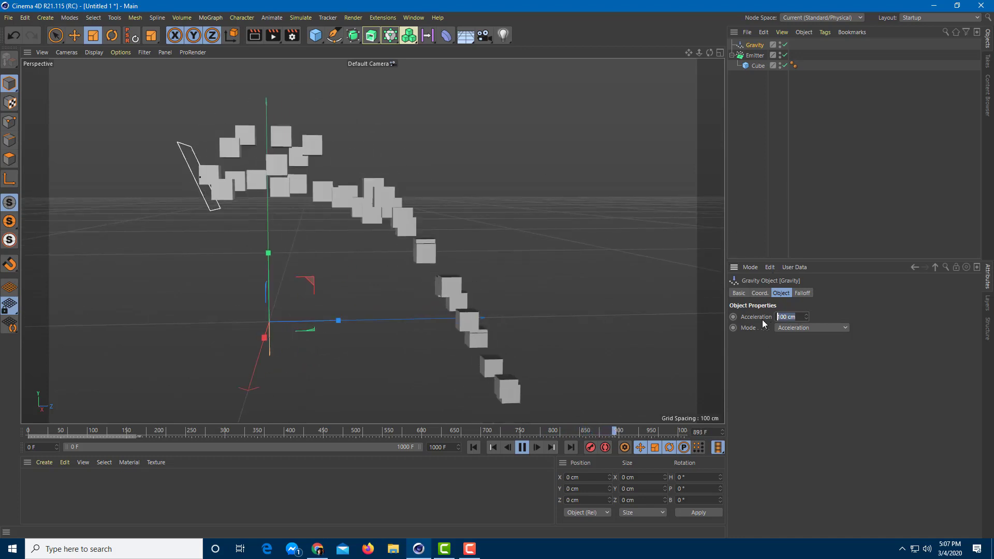
pyautogui.write('3')
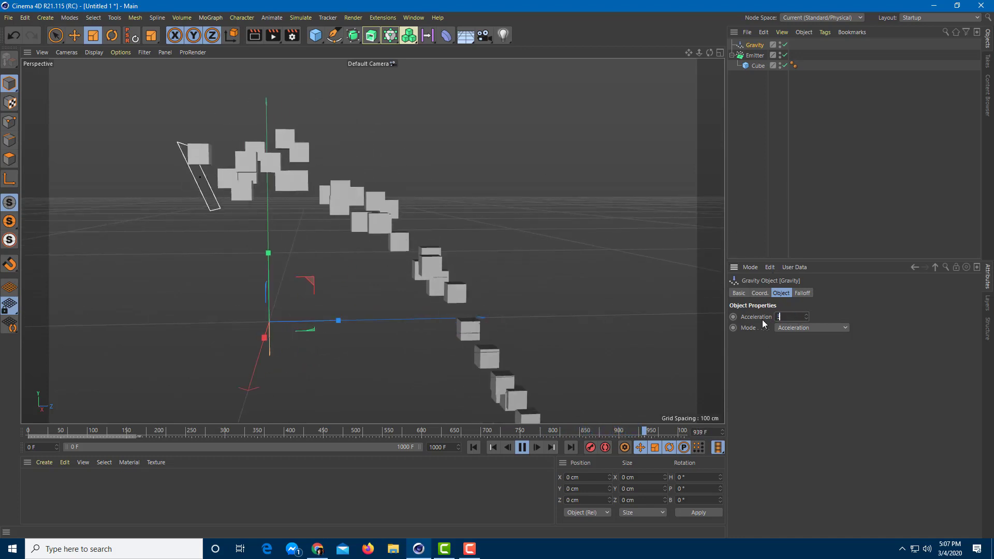
pyautogui.write('0')
pyautogui.press('Return')
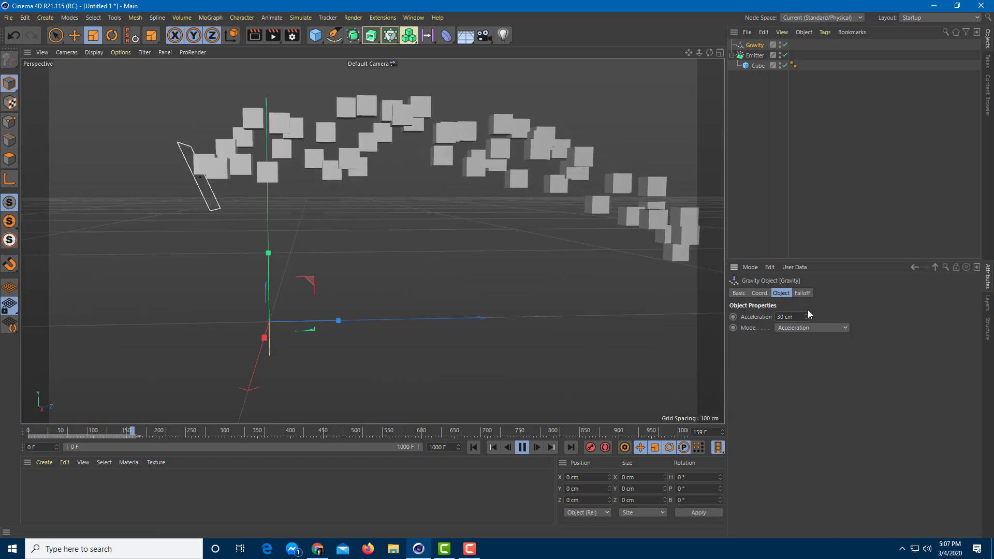
# Raise the Gravity object's acceleration to 500 cm
pyautogui.click(795, 316)
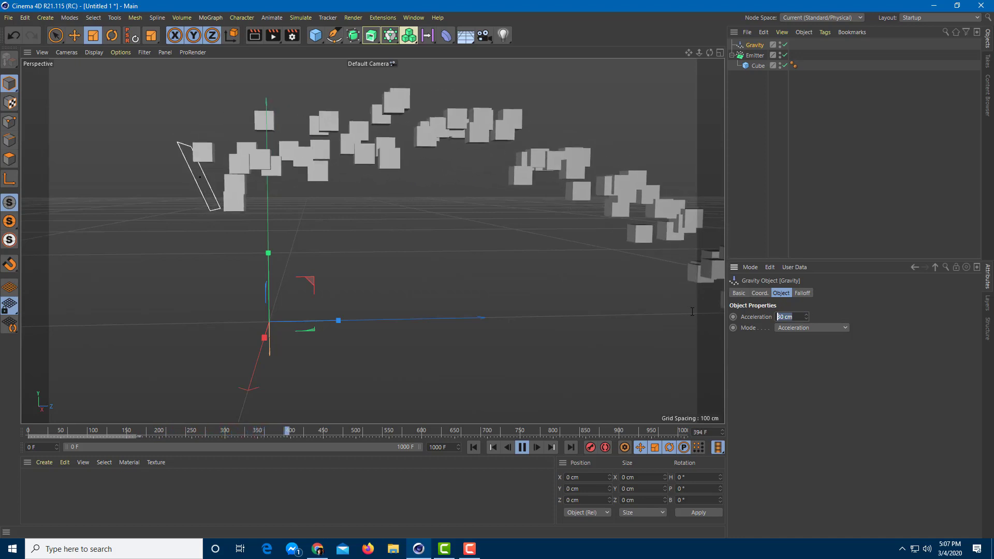
pyautogui.write('500')
pyautogui.press('Return')
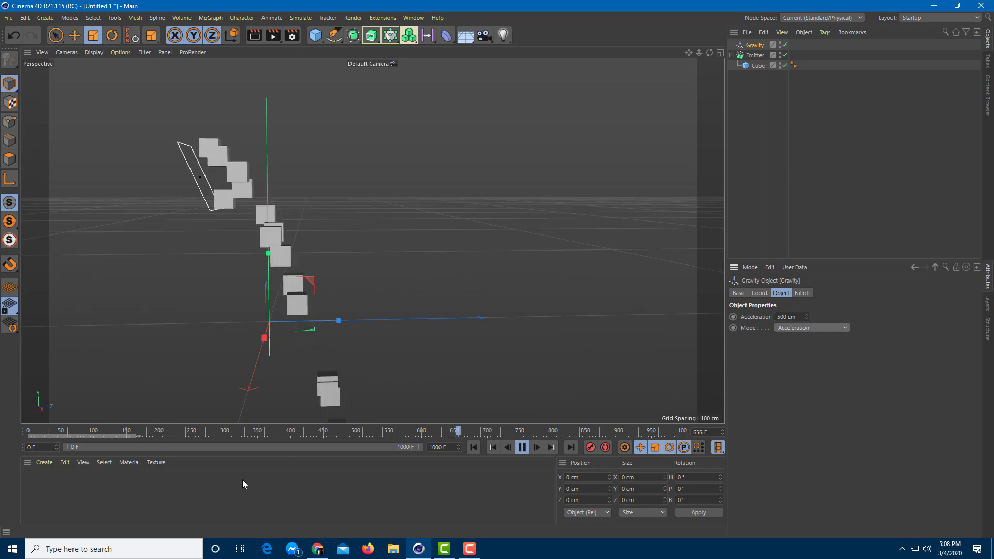
# Stop the playback, rewind the timeline to its beginning, and replay the falling cubes
pyautogui.press('F8')
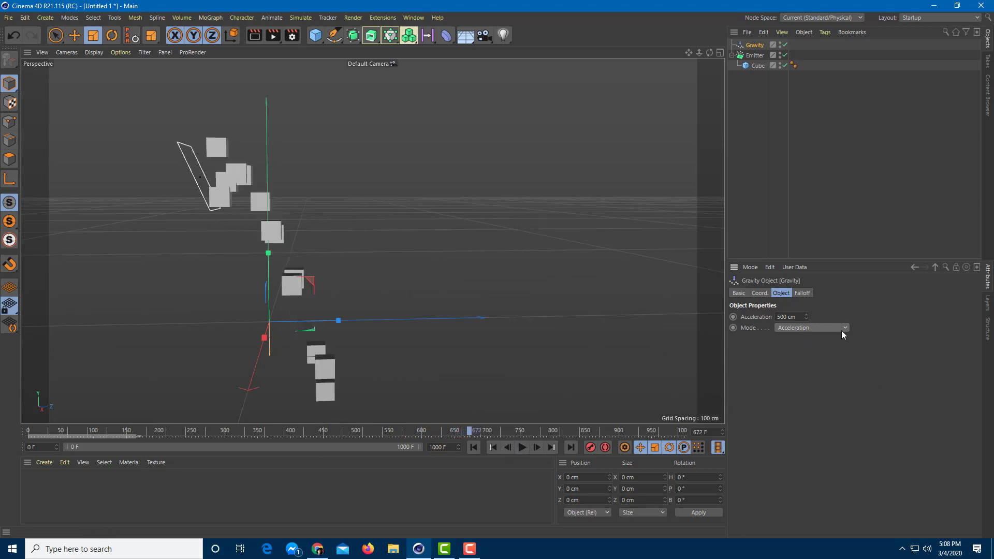
pyautogui.click(806, 328)
pyautogui.click(321, 432)
pyautogui.click(31, 432)
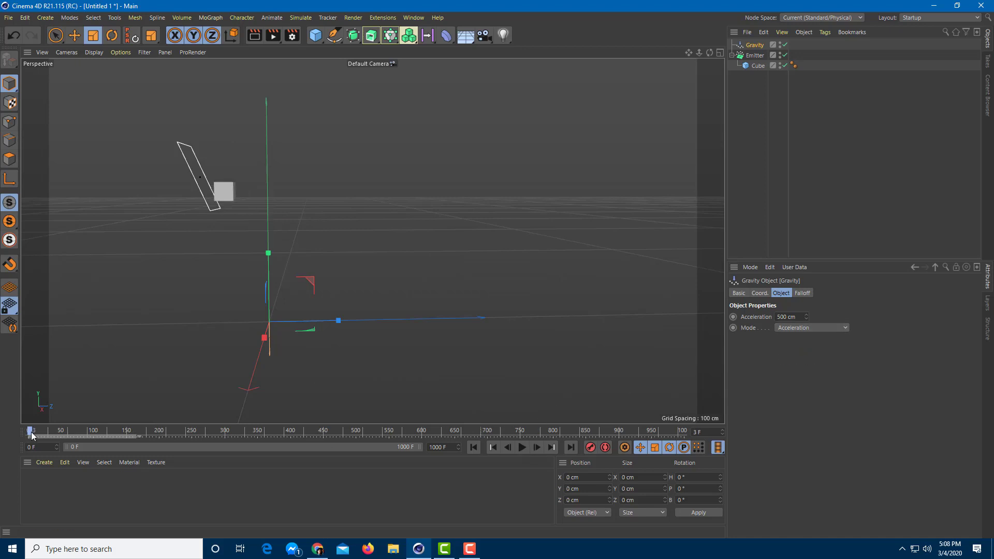
pyautogui.click(522, 446)
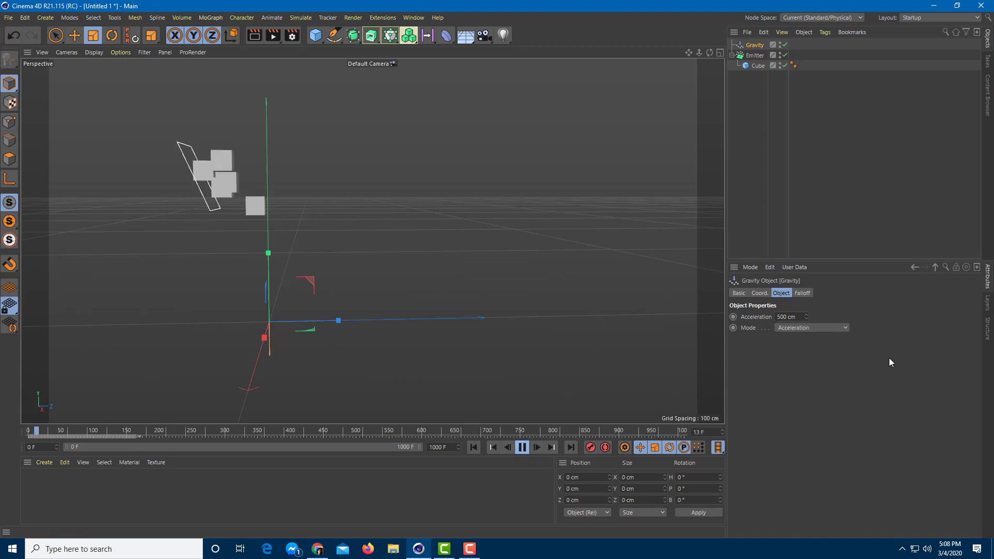
# Change the Gravity mode to Force and nudge its acceleration up to 503.92 cm
pyautogui.click(824, 328)
pyautogui.click(808, 351)
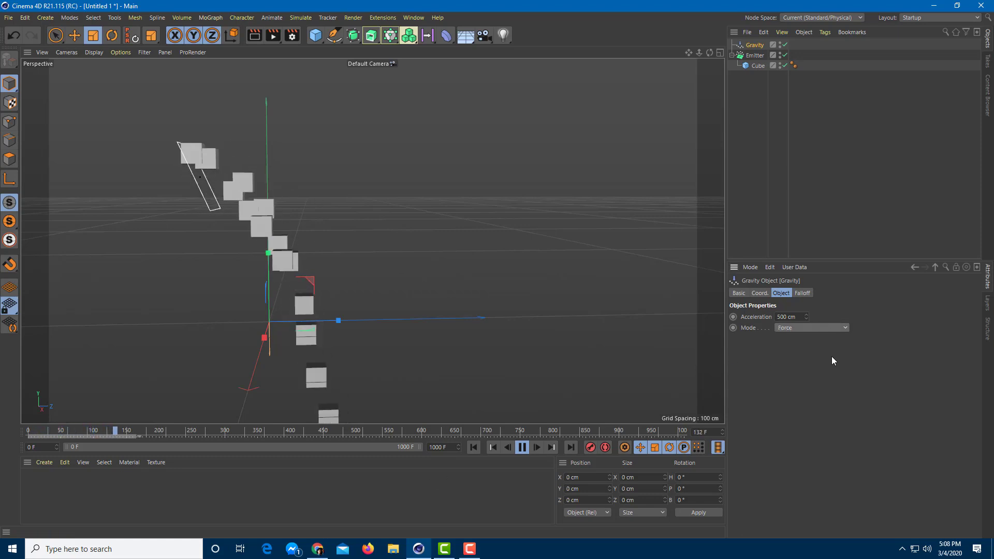
pyautogui.moveTo(806, 317); pyautogui.dragTo(805, 314)
# Switch the Gravity mode to Acceleration and back to Force to compare the two during playback
pyautogui.click(810, 327)
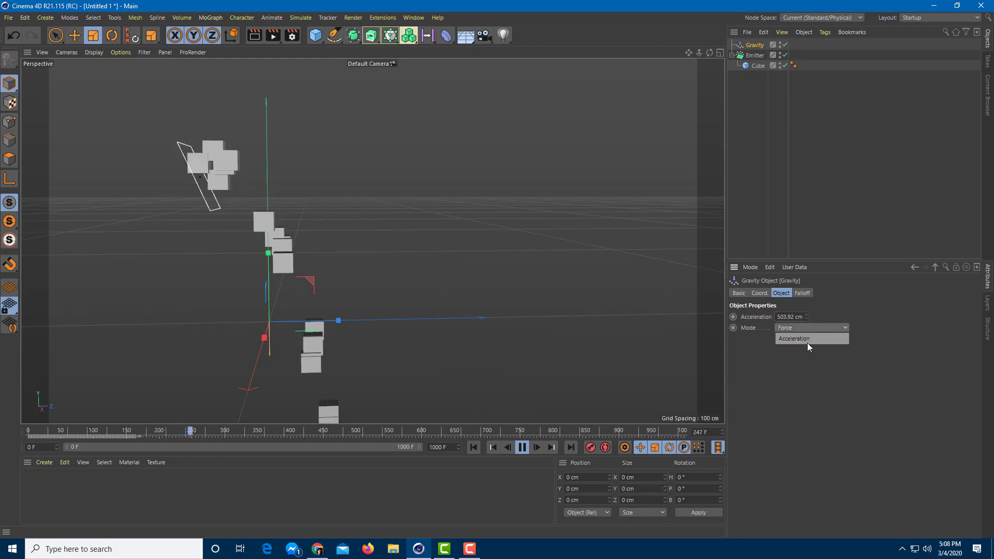
pyautogui.click(799, 339)
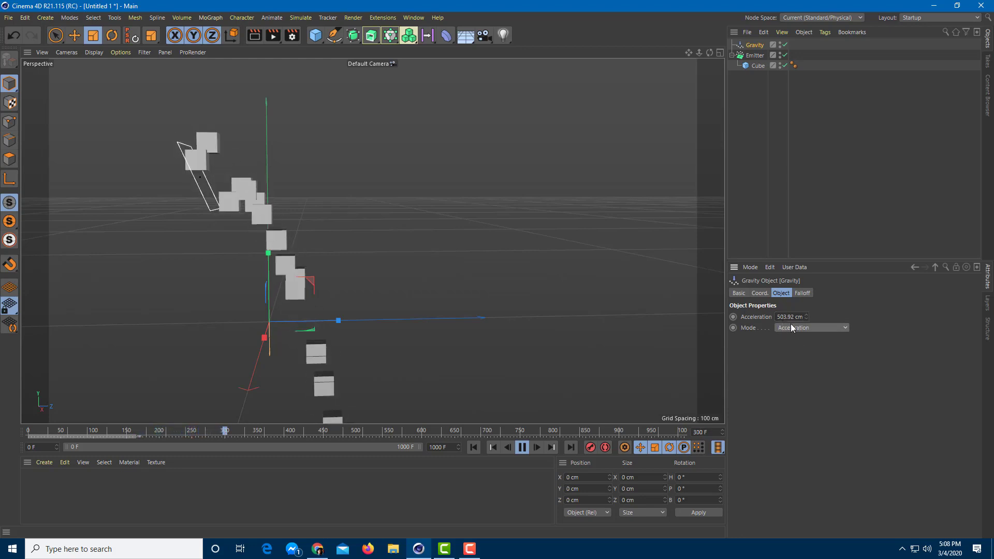
pyautogui.click(791, 326)
pyautogui.click(790, 347)
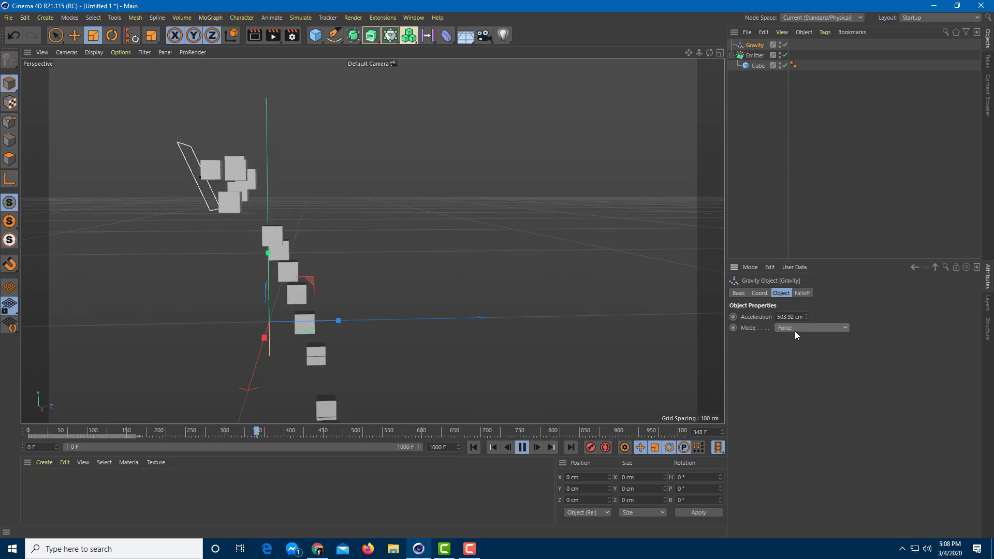
# Switch the Gravity mode to Aerodynamics Wind and vary its acceleration during playback, ending at 460.92 cm
pyautogui.click(795, 329)
pyautogui.click(800, 365)
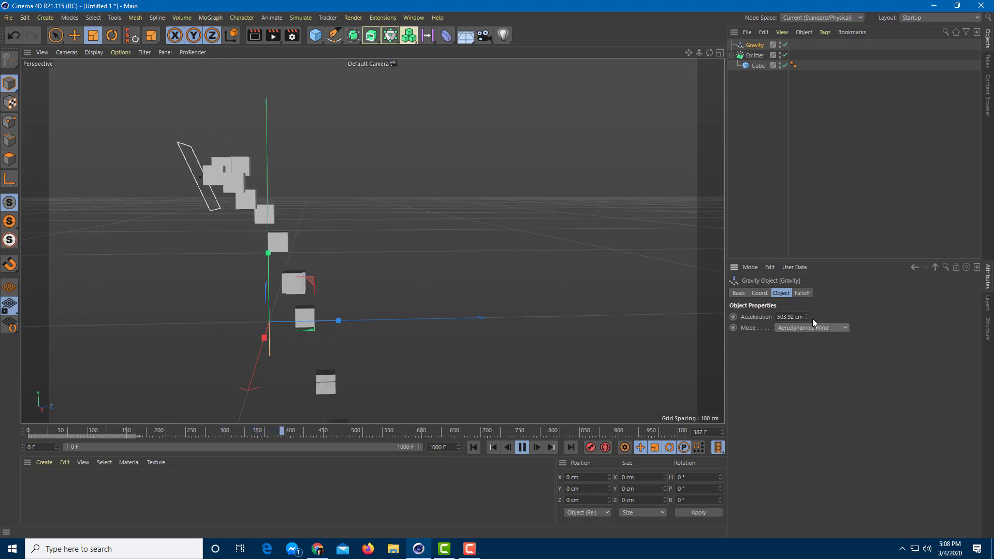
pyautogui.moveTo(807, 317); pyautogui.dragTo(807, 315)
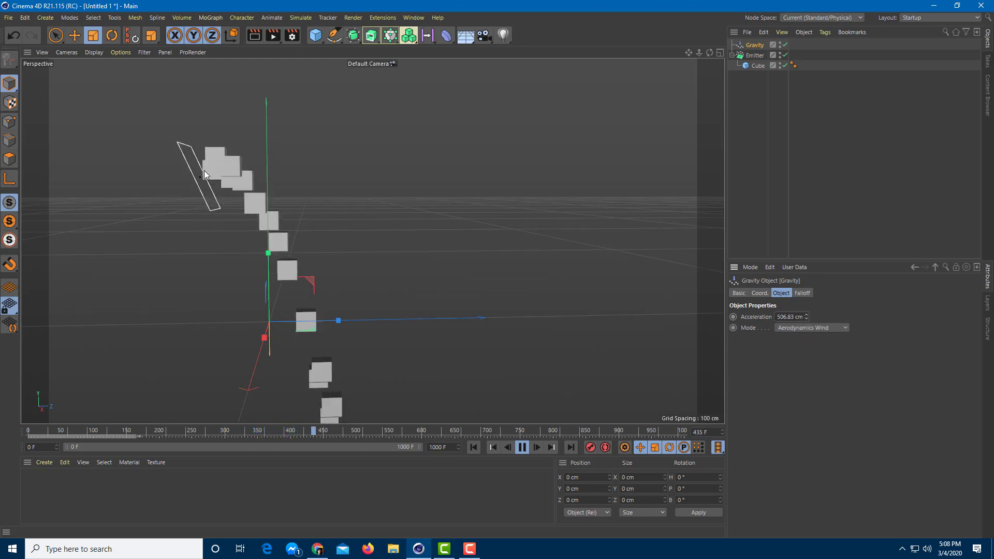
pyautogui.moveTo(806, 315); pyautogui.dragTo(806, 319)
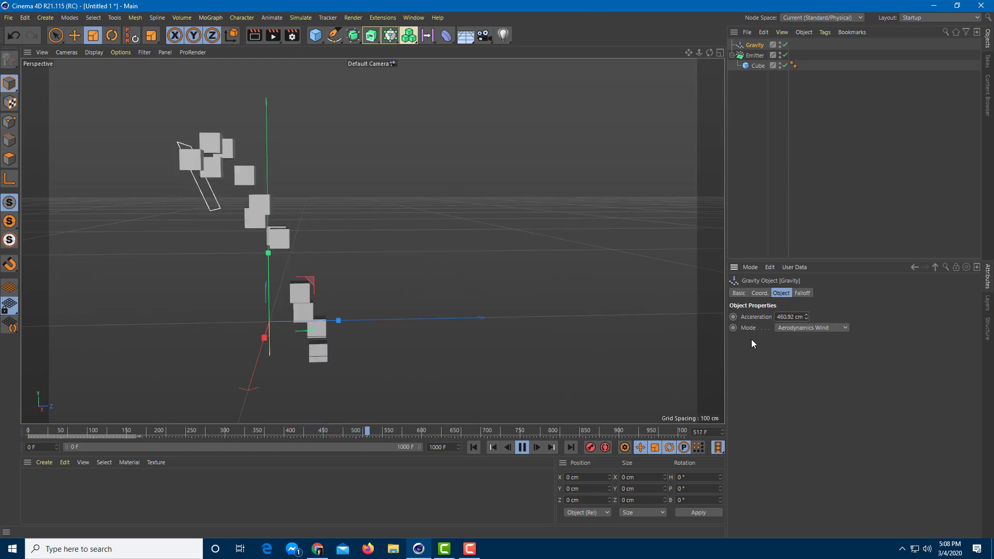
# Set the Gravity object's acceleration to 100 cm and inspect the cubes' falling path from an angle
pyautogui.click(787, 317)
pyautogui.doubleClick(786, 317)
pyautogui.write('100')
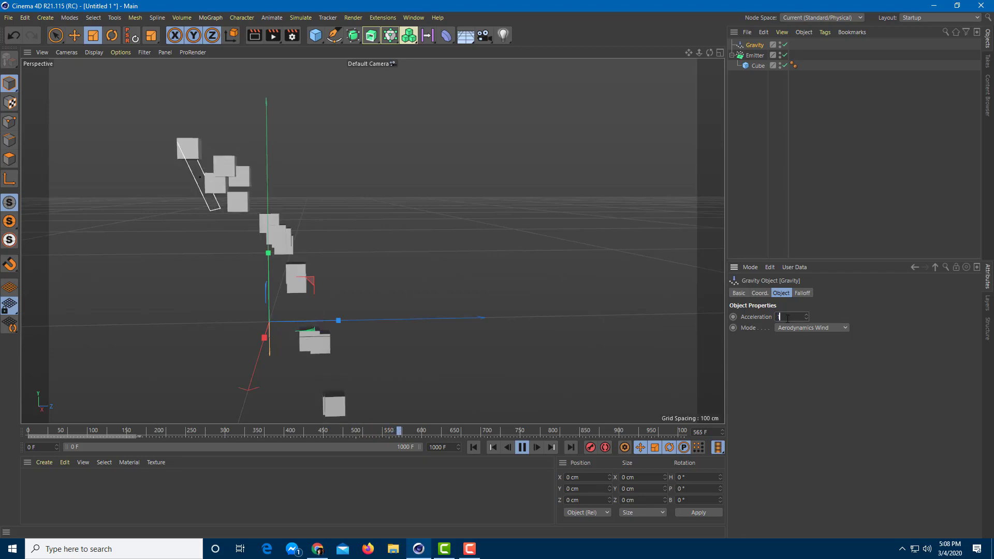
pyautogui.press('Return')
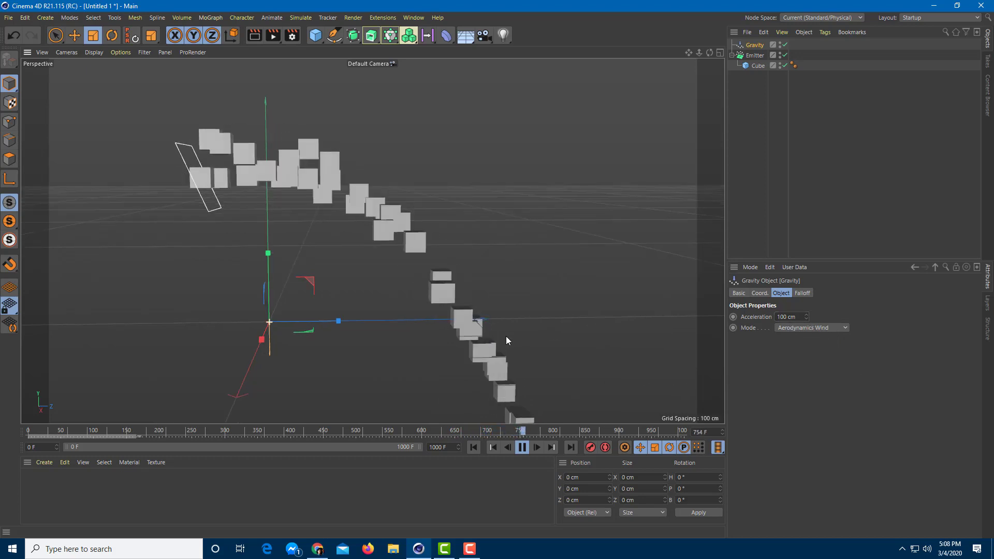
pyautogui.keyDown('alt'); pyautogui.moveTo(505, 337); pyautogui.dragTo(554, 278); pyautogui.keyUp('alt')
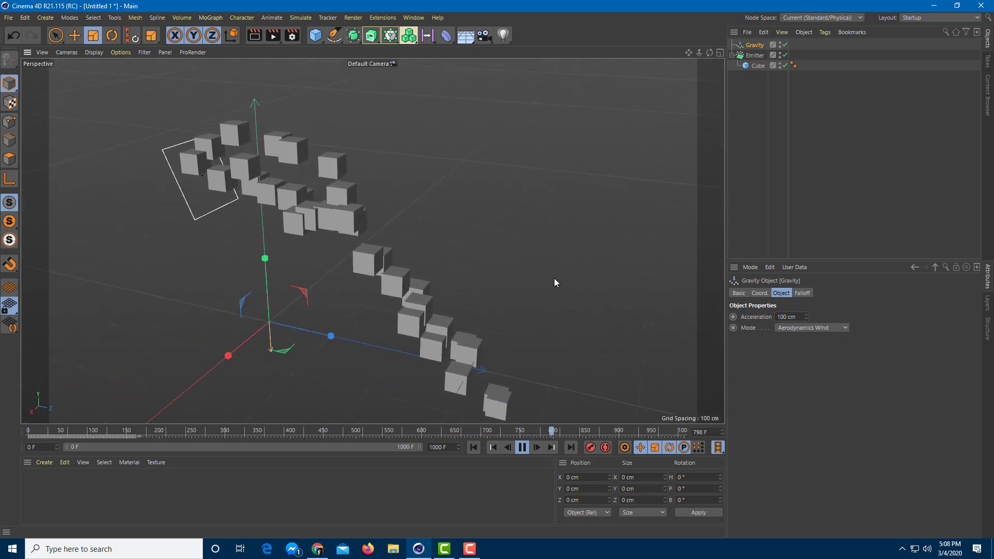